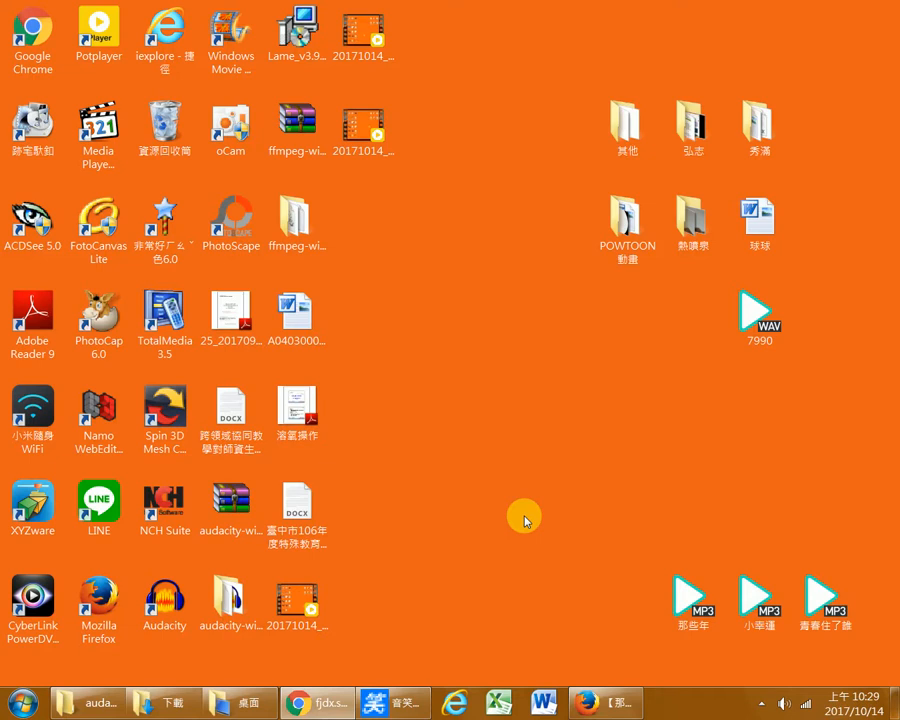
# Step: Open Audacity and record a spoken clip of about 5.6 seconds from the microphone, including a playback check
pyautogui.doubleClick(172, 607)
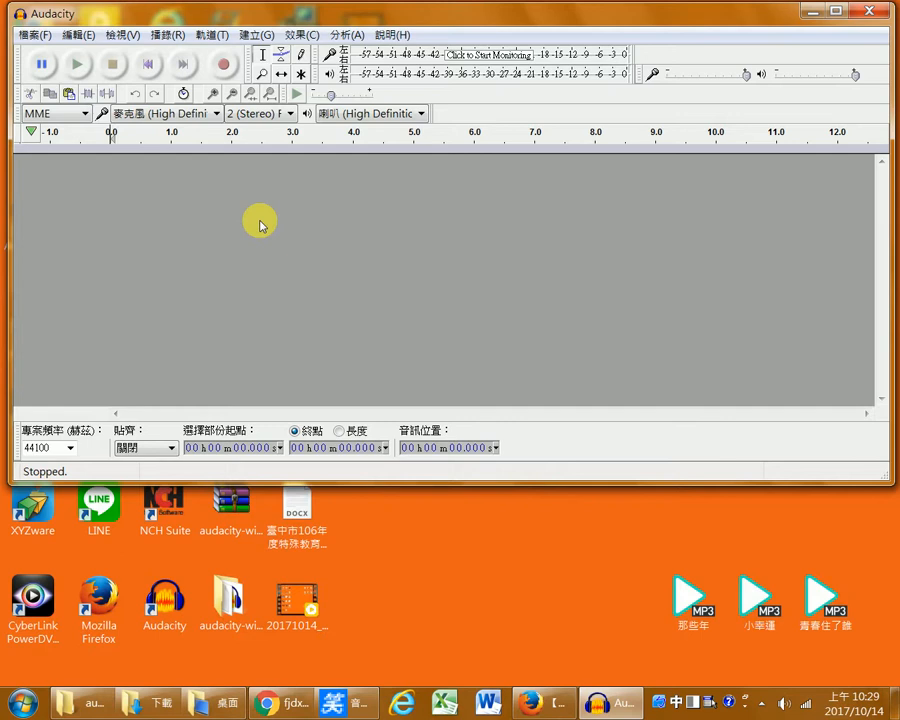
pyautogui.click(226, 66)
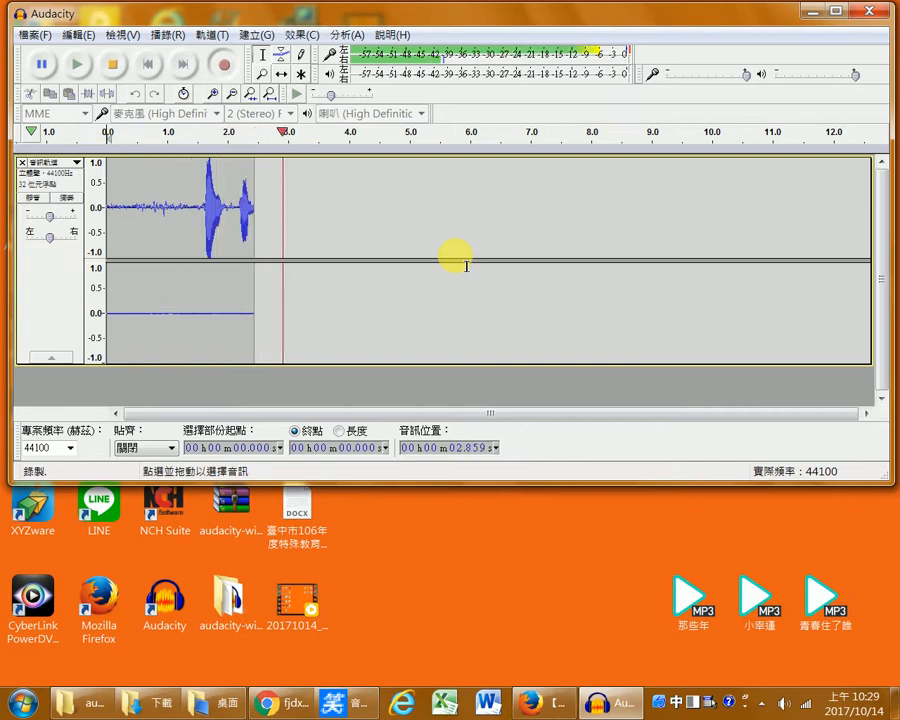
pyautogui.click(112, 66)
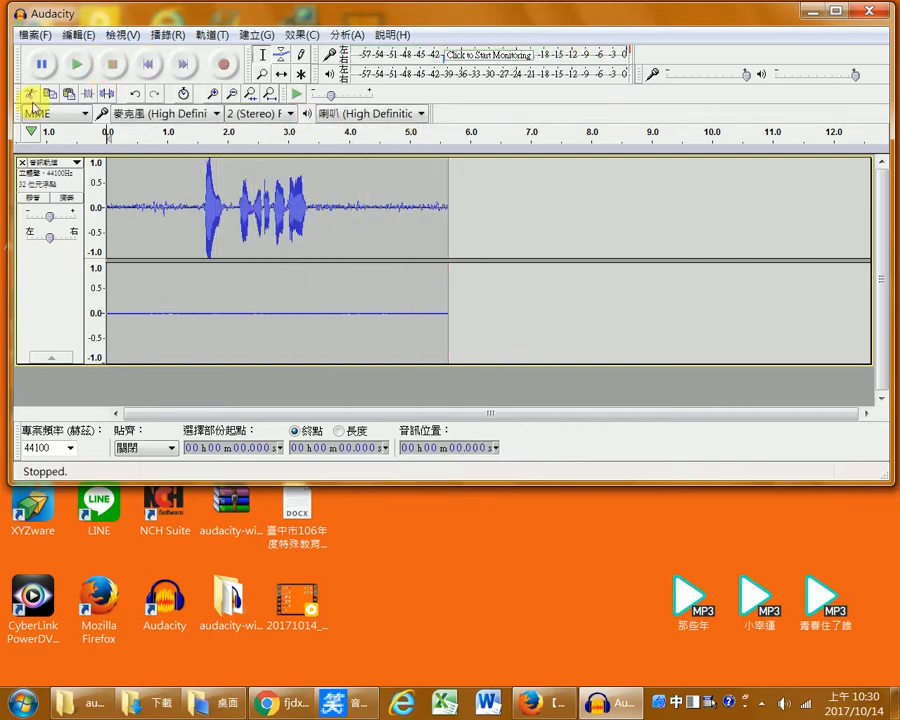
pyautogui.click(77, 66)
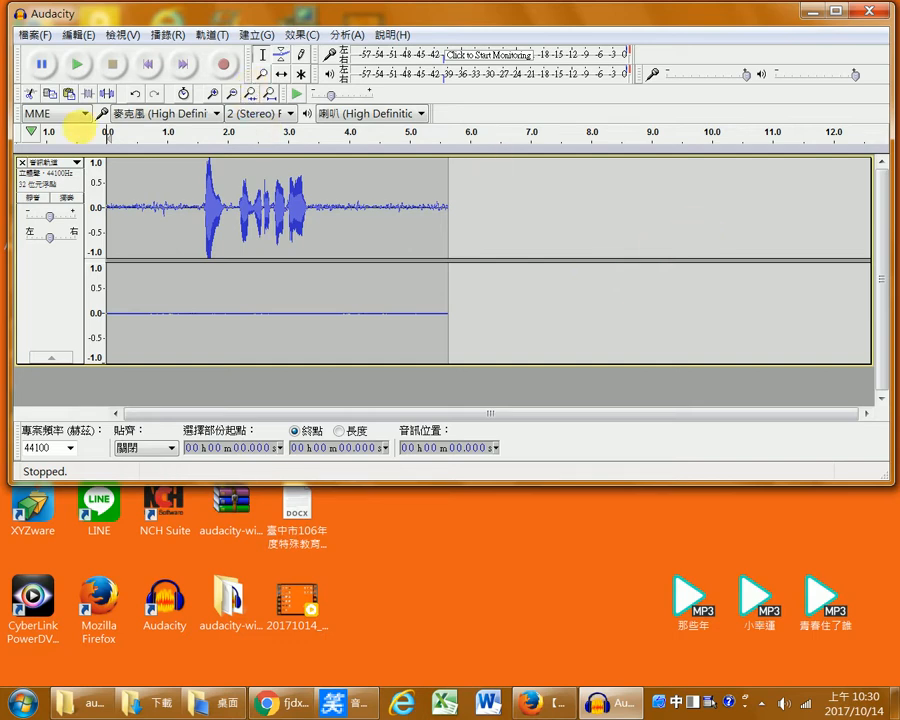
# Step: Import the 7990 WAV file from the desktop as a second track, making a copy of the file before editing
pyautogui.click(32, 38)
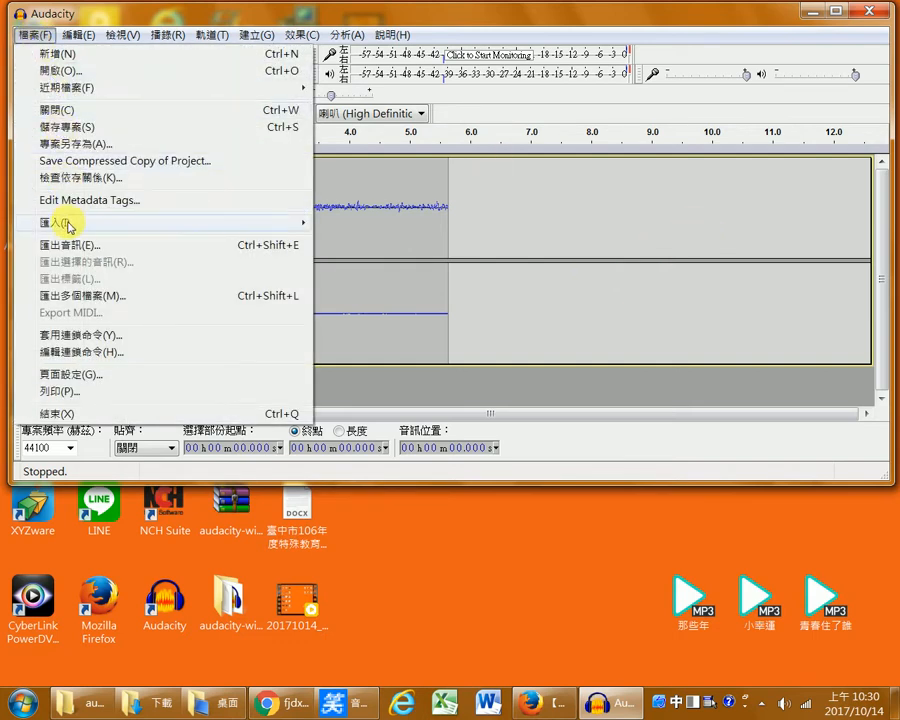
pyautogui.moveTo(65, 224)
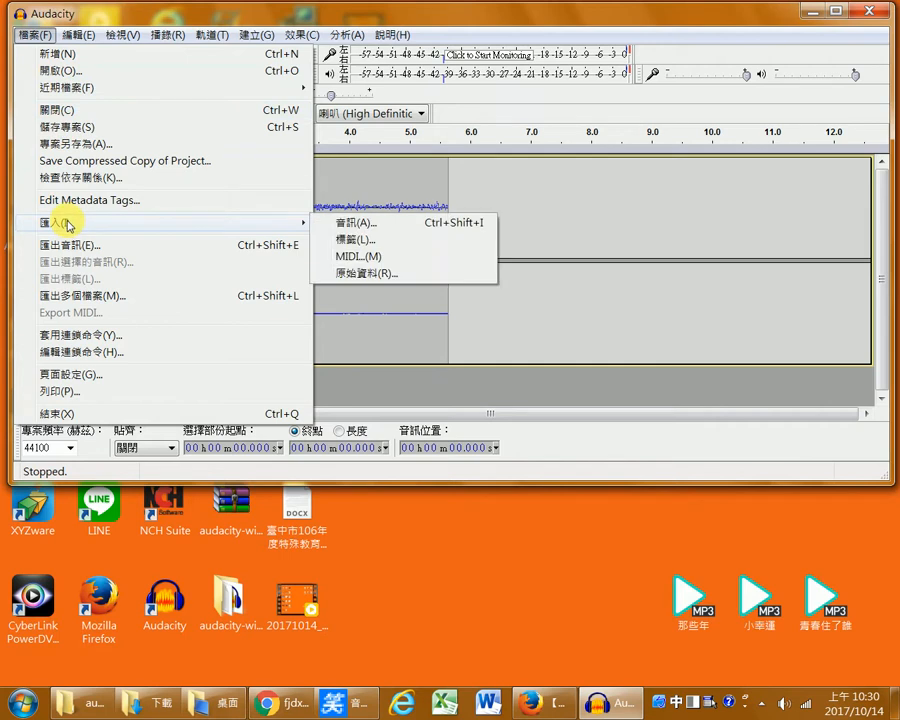
pyautogui.click(353, 226)
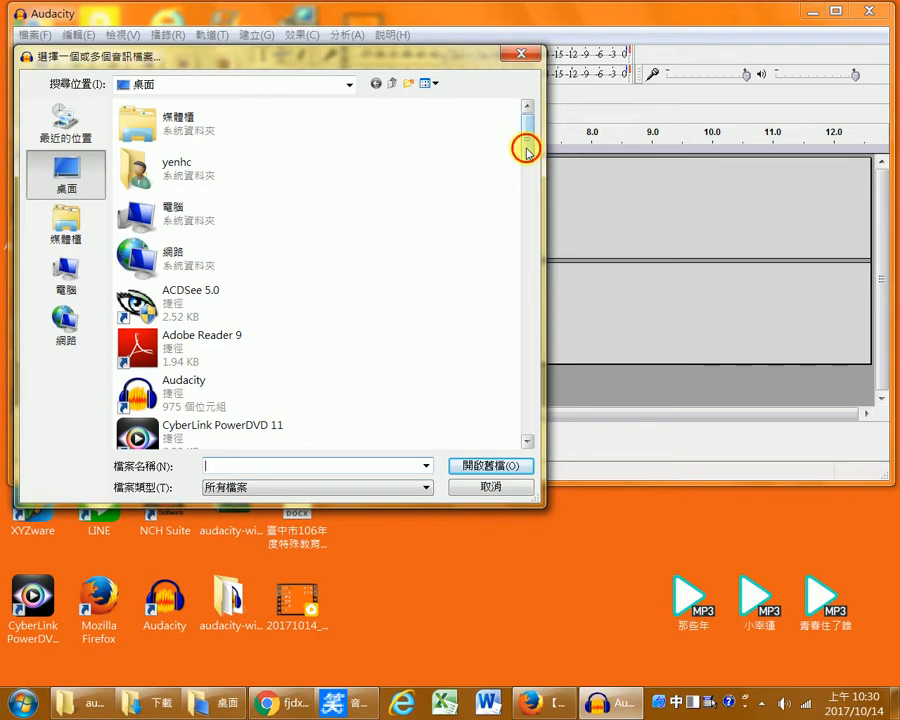
pyautogui.moveTo(526, 150); pyautogui.dragTo(530, 310)
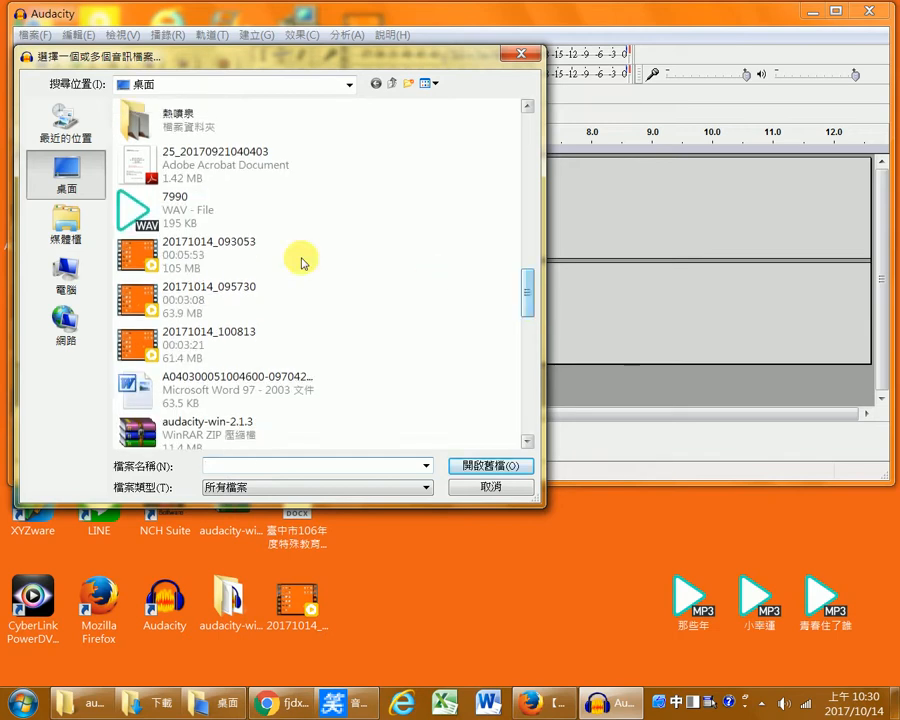
pyautogui.click(189, 218)
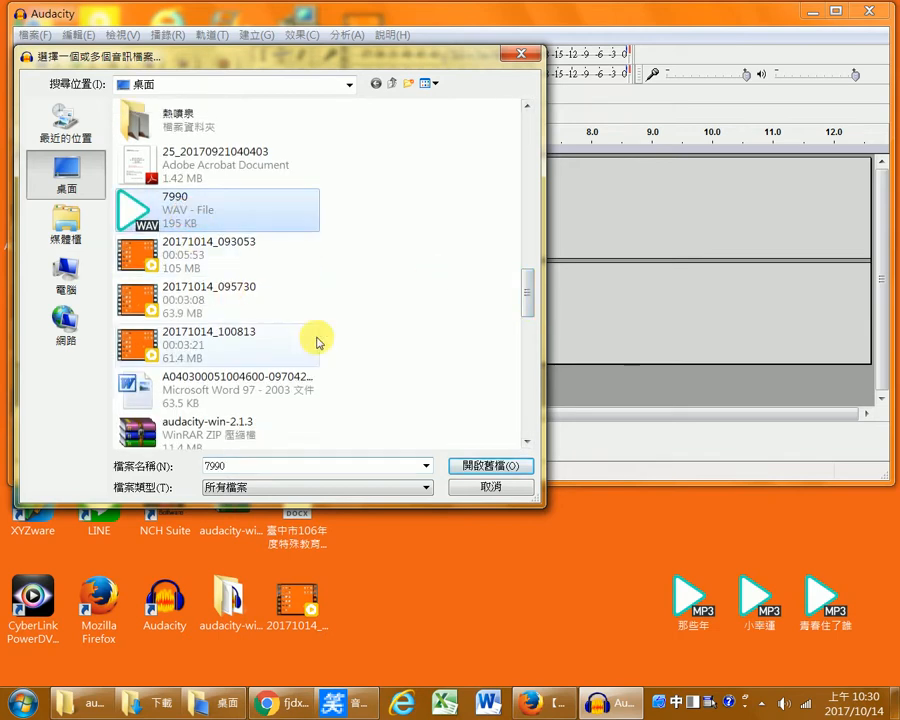
pyautogui.click(487, 469)
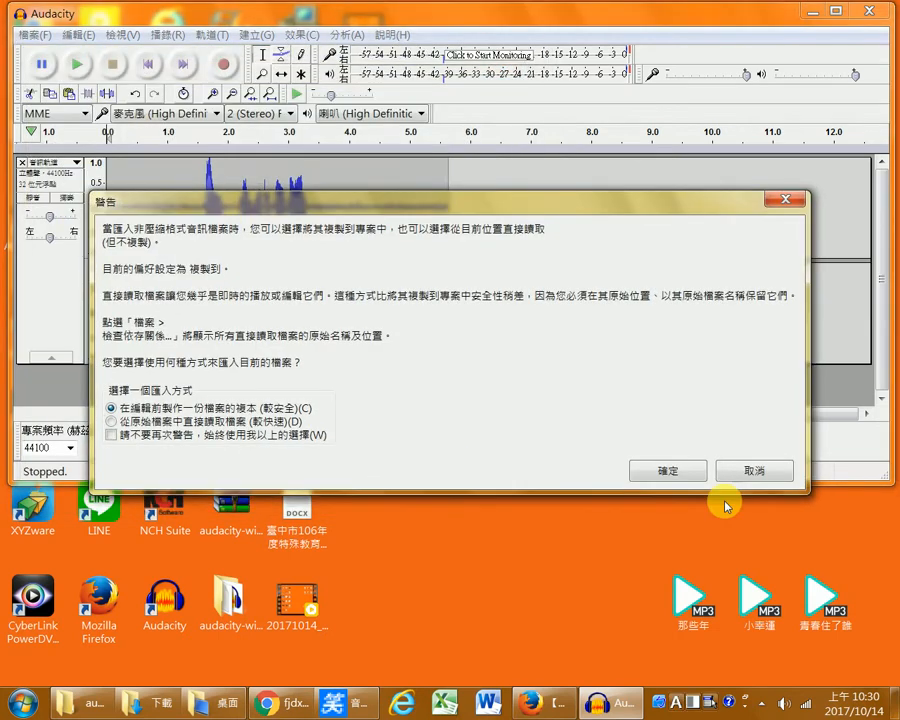
pyautogui.click(687, 471)
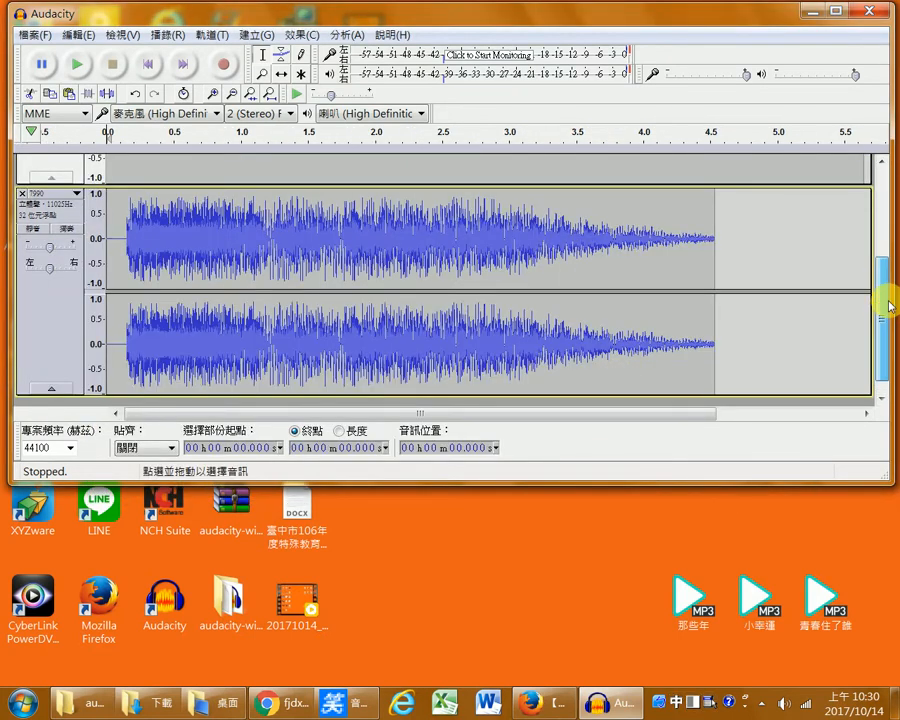
# Step: Enlarge the window to show both tracks and play the voice recording together with the imported sound
pyautogui.scroll(5, 880, 300)
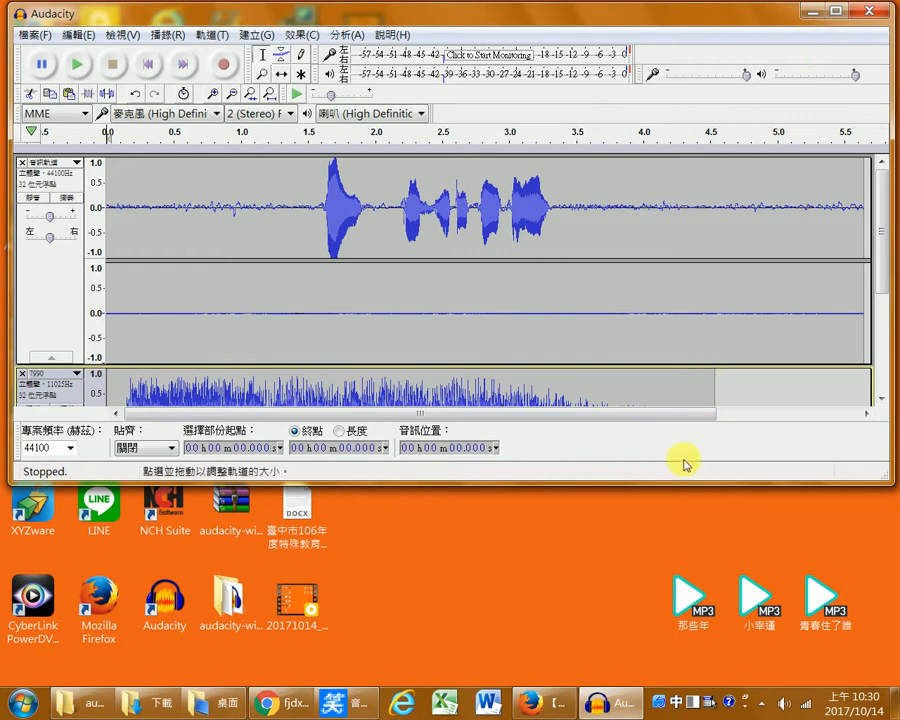
pyautogui.moveTo(667, 490); pyautogui.dragTo(676, 656)
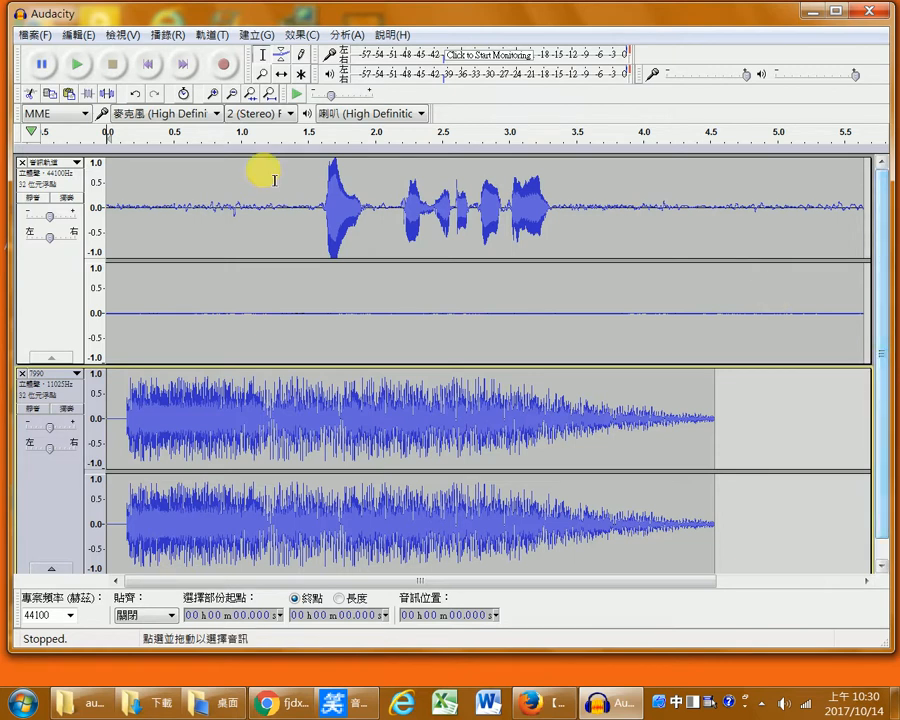
pyautogui.click(77, 67)
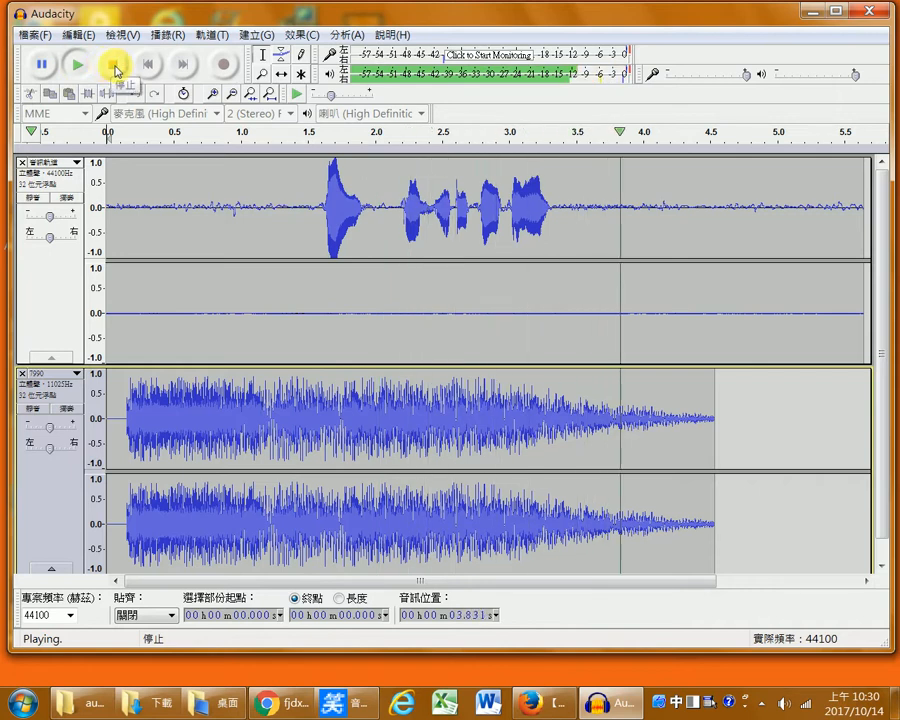
pyautogui.click(114, 66)
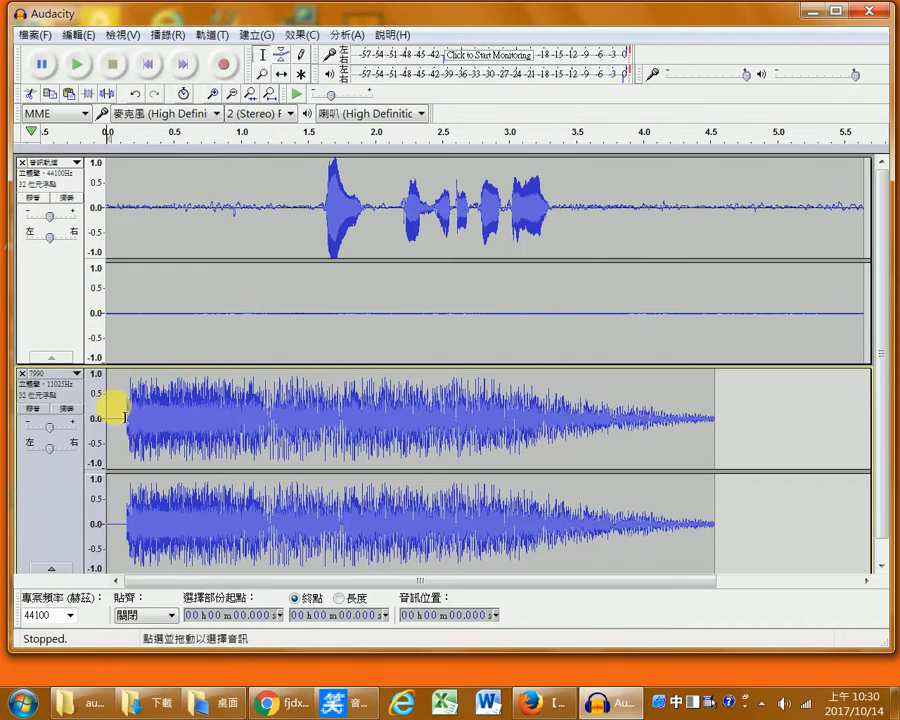
# Step: Cut the entire audio clip out of the 7990 track
pyautogui.doubleClick(165, 396)
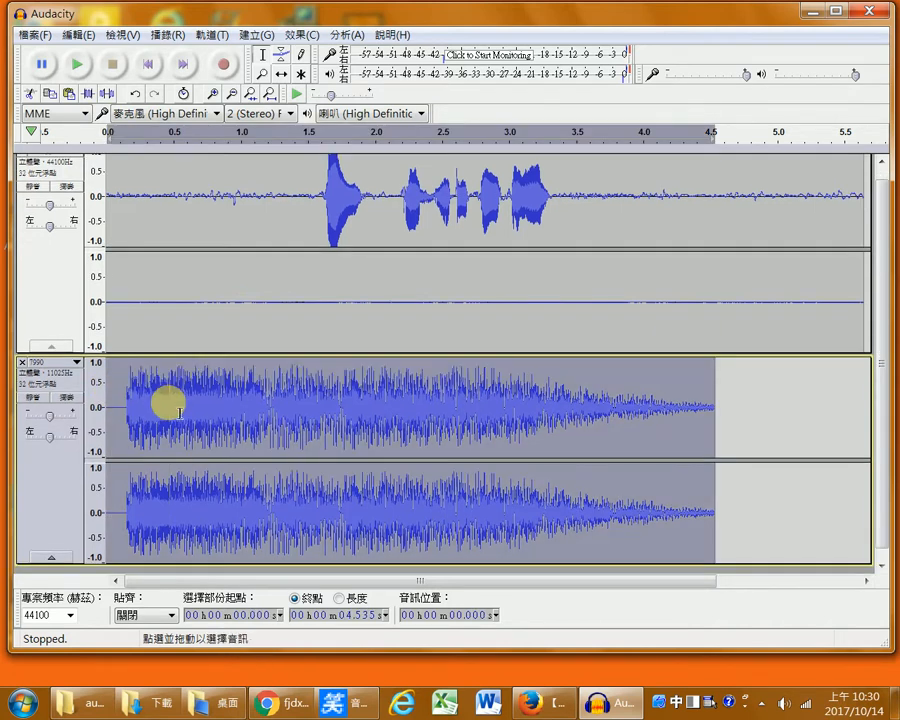
pyautogui.click(78, 36)
pyautogui.click(122, 94)
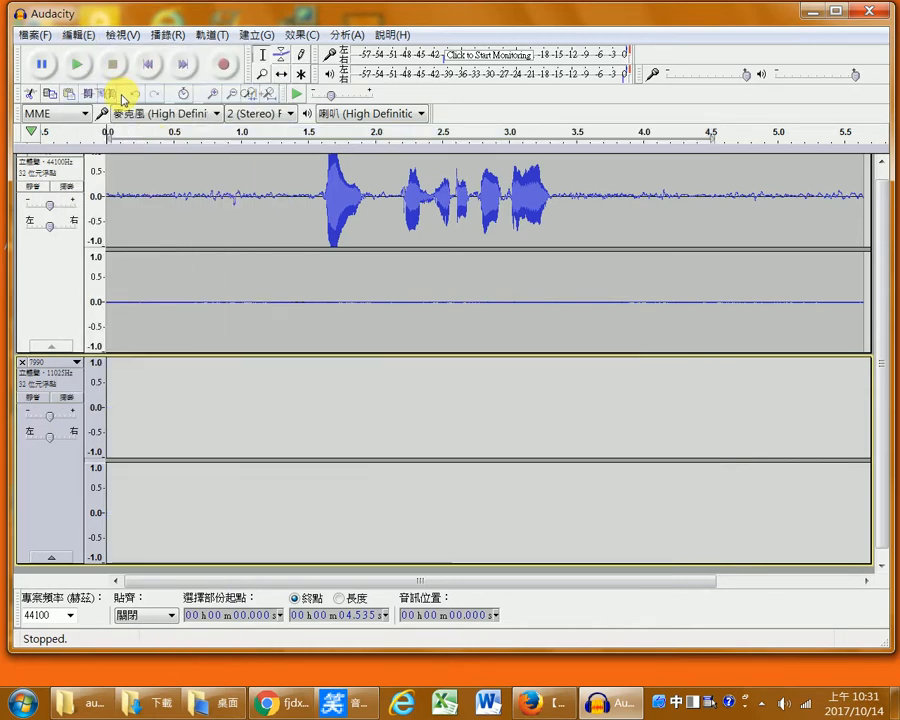
# Step: Paste the cut audio into the 7990 track at about 3.63 seconds, just after the speech ends
pyautogui.click(652, 396)
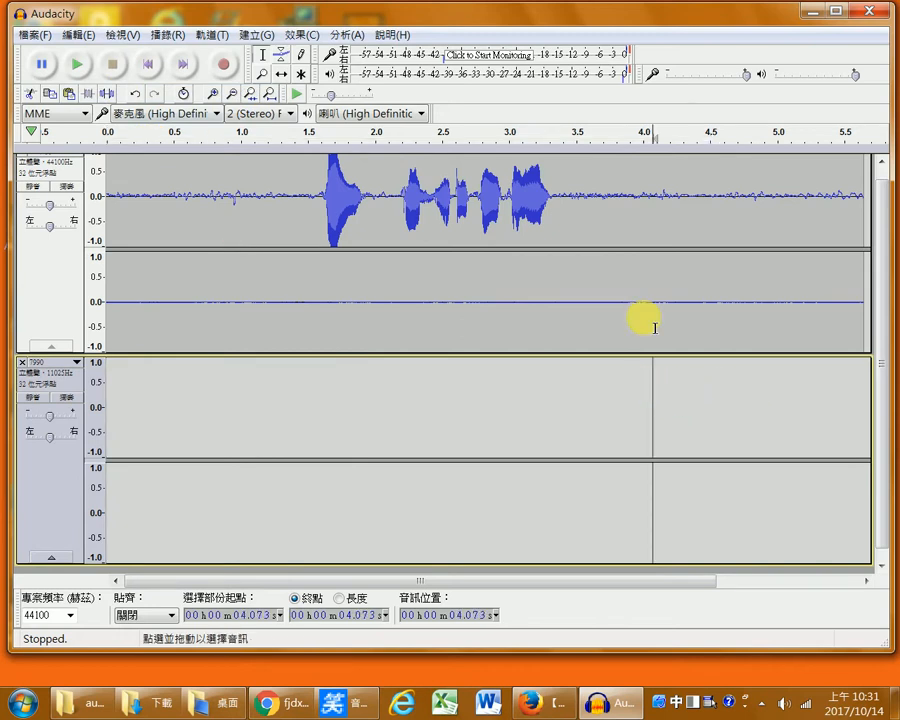
pyautogui.click(614, 400)
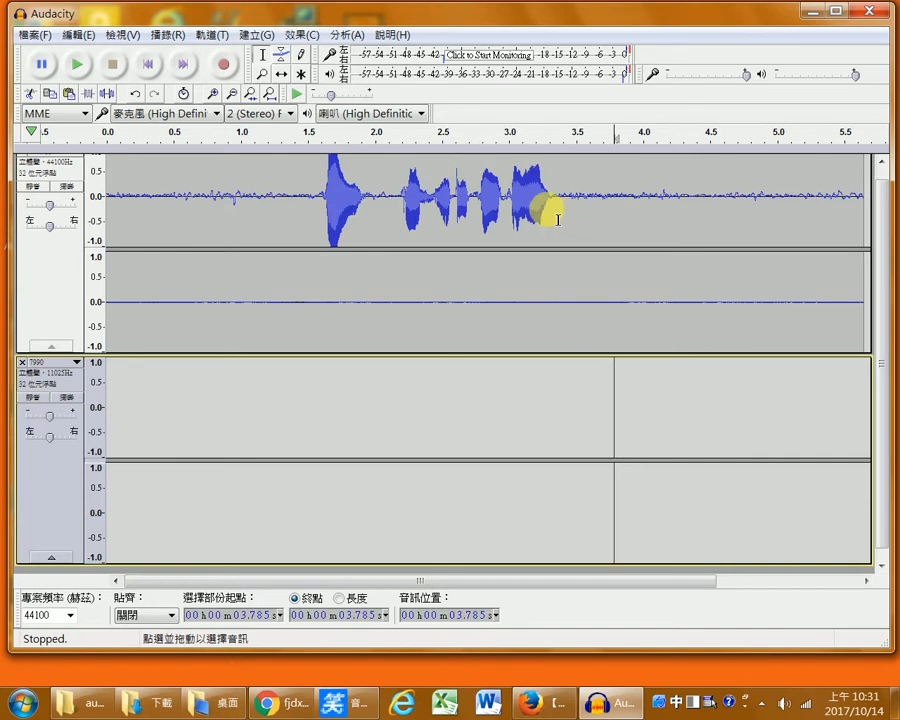
pyautogui.click(579, 386)
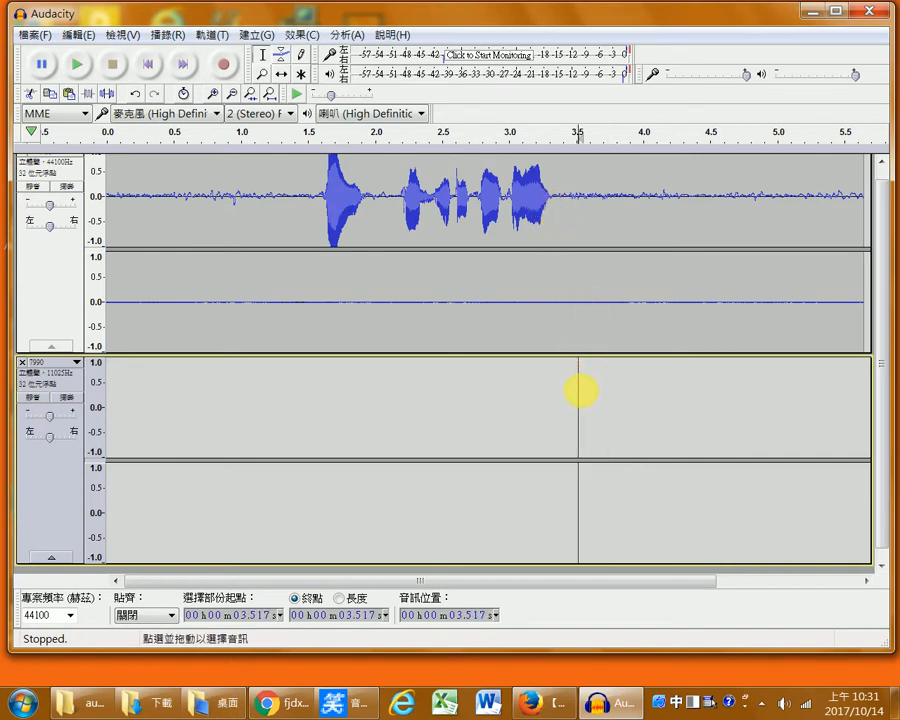
pyautogui.click(594, 386)
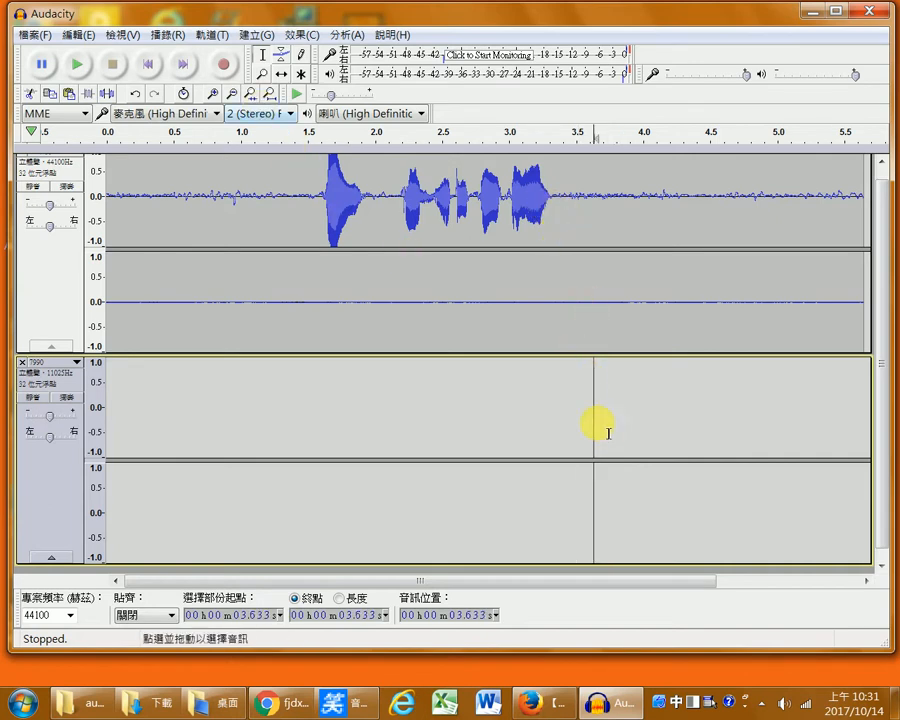
pyautogui.click(86, 36)
pyautogui.click(117, 146)
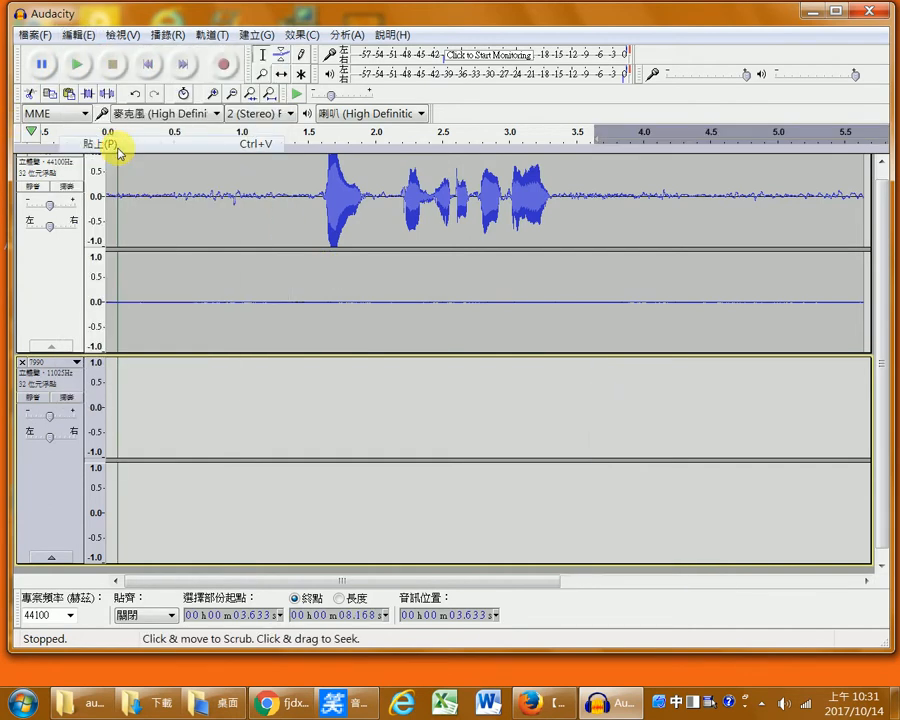
# Step: Play the mix from about 0.1 seconds to check the timing of the voice and the sound clip
pyautogui.click(120, 181)
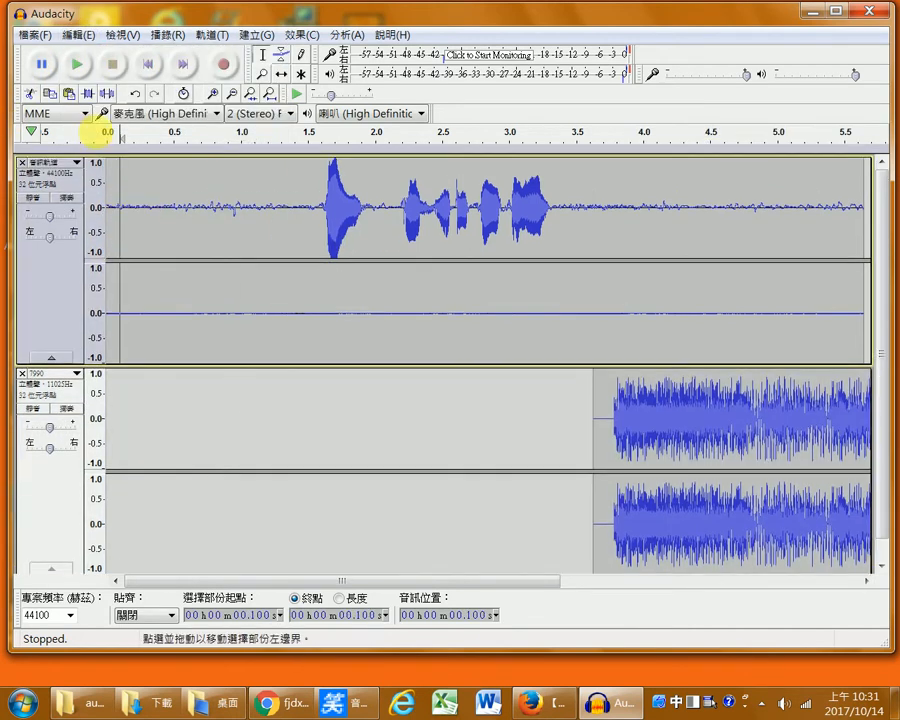
pyautogui.click(77, 66)
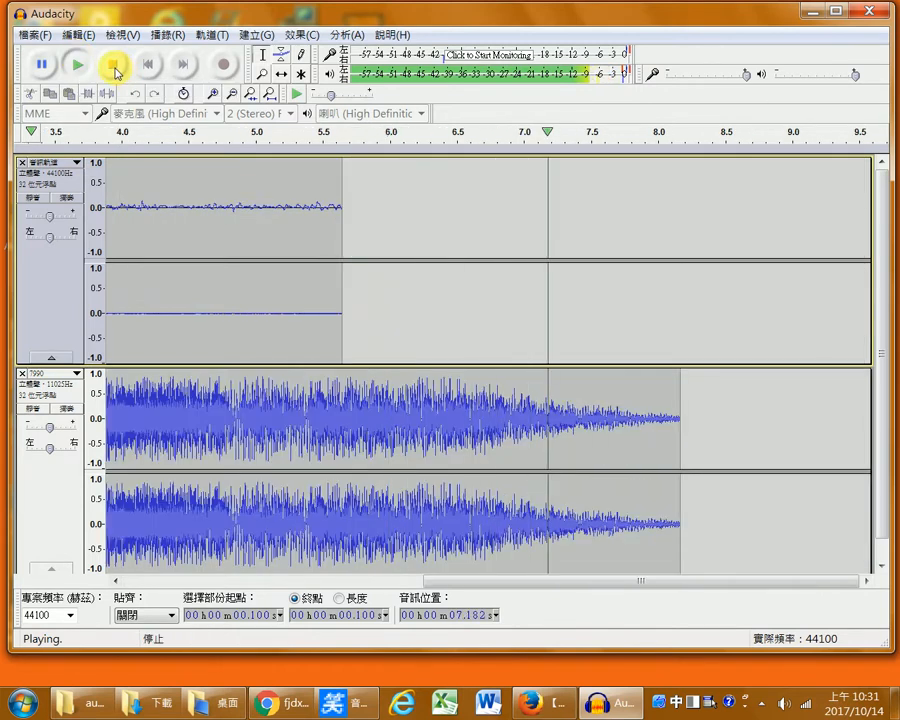
pyautogui.click(114, 65)
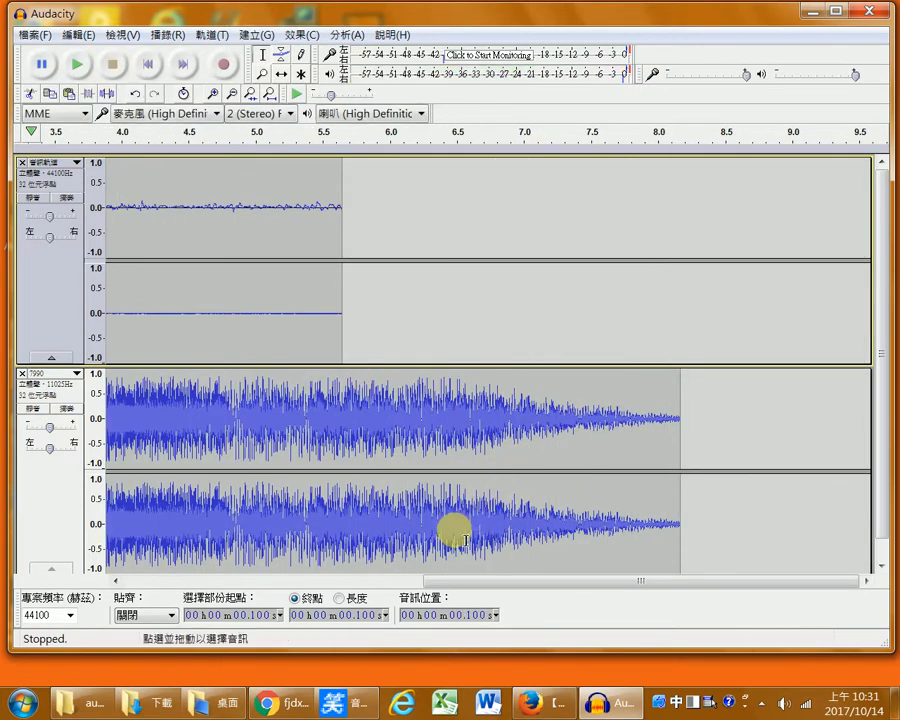
# Step: Select the whole clip in the 7990 track and reduce its volume with the Amplify effect at -3.6 dB
pyautogui.moveTo(478, 588); pyautogui.dragTo(258, 587)
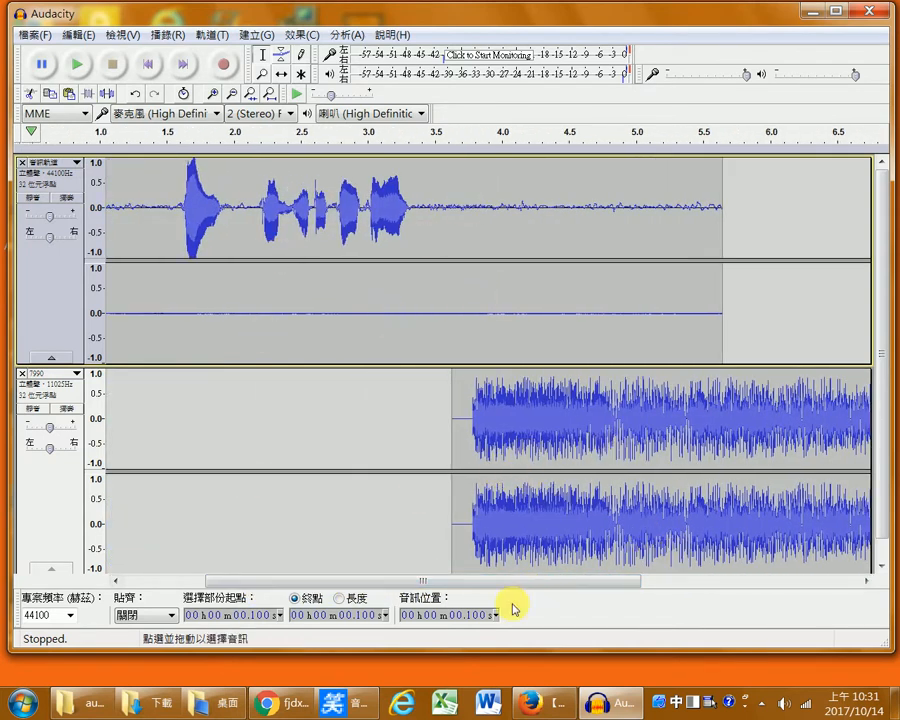
pyautogui.moveTo(502, 584); pyautogui.dragTo(552, 588)
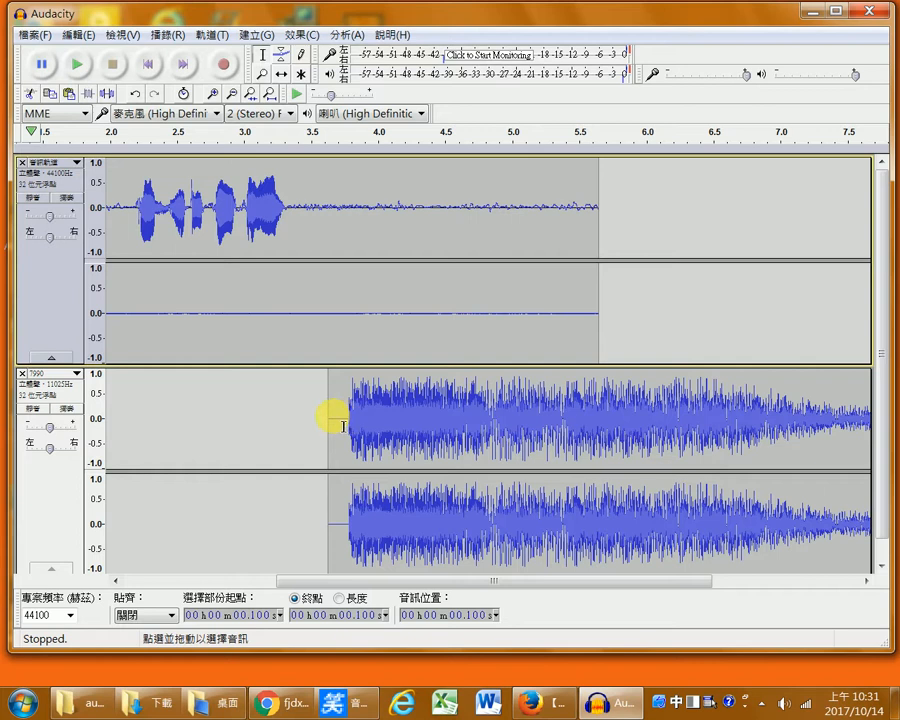
pyautogui.moveTo(333, 418); pyautogui.dragTo(660, 432)
pyautogui.scroll(-1, 530, 418)
pyautogui.doubleClick(536, 424)
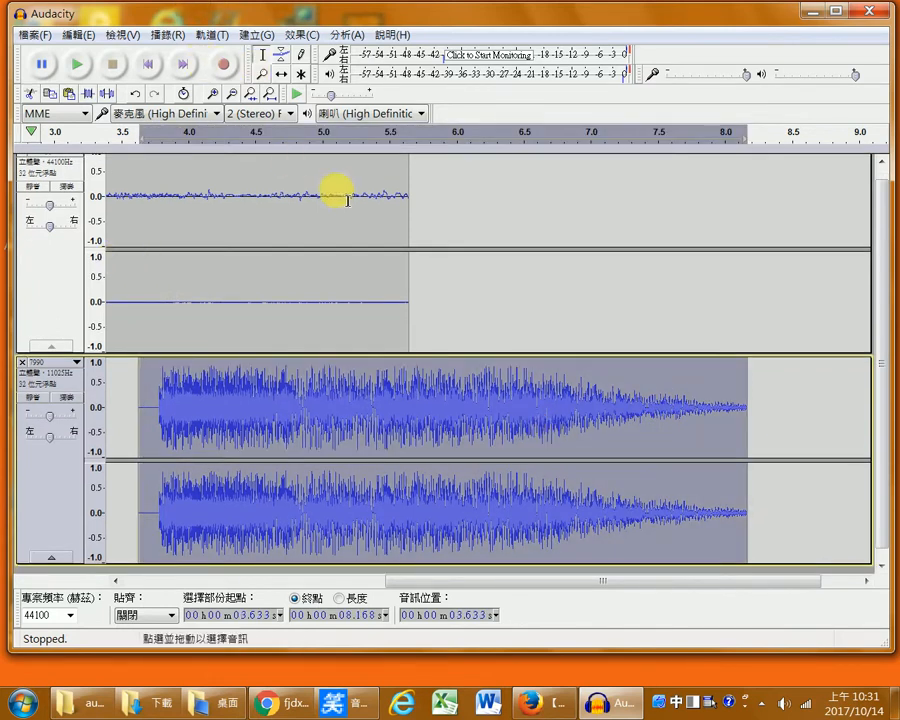
pyautogui.click(302, 35)
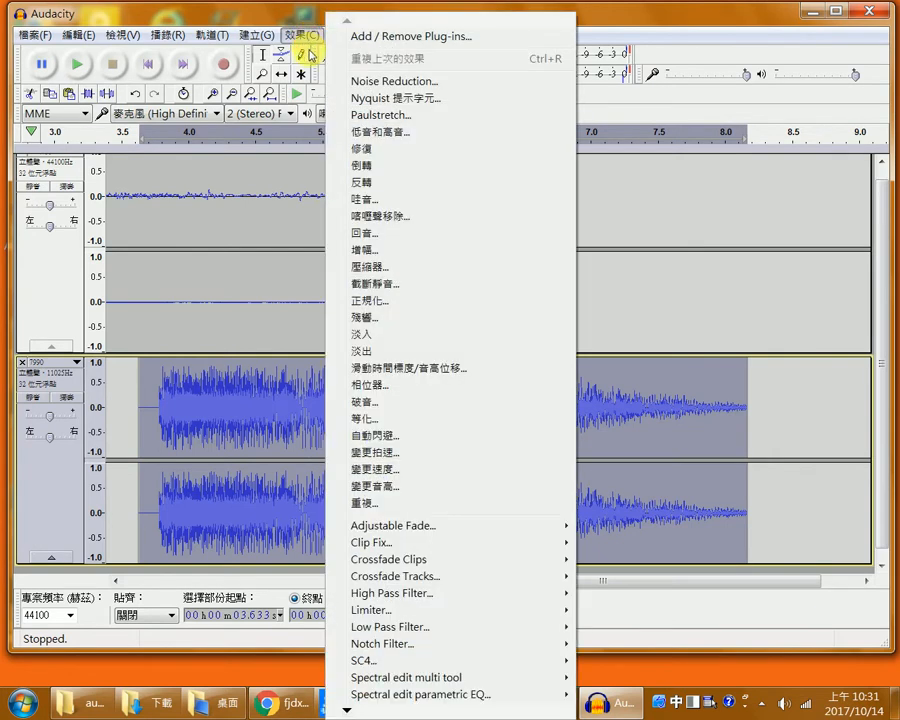
pyautogui.click(376, 255)
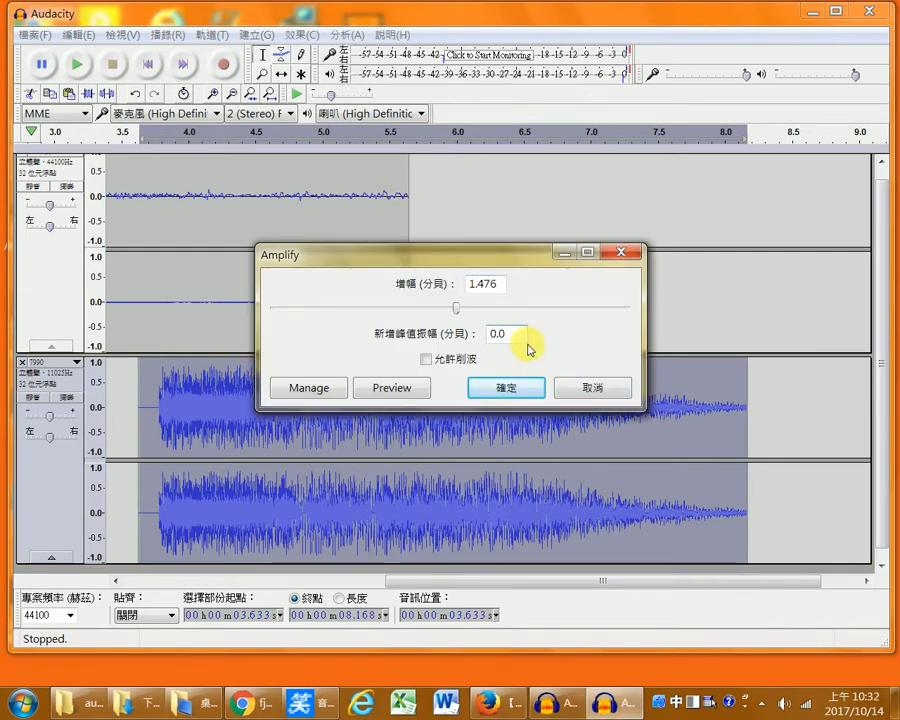
pyautogui.doubleClick(503, 336)
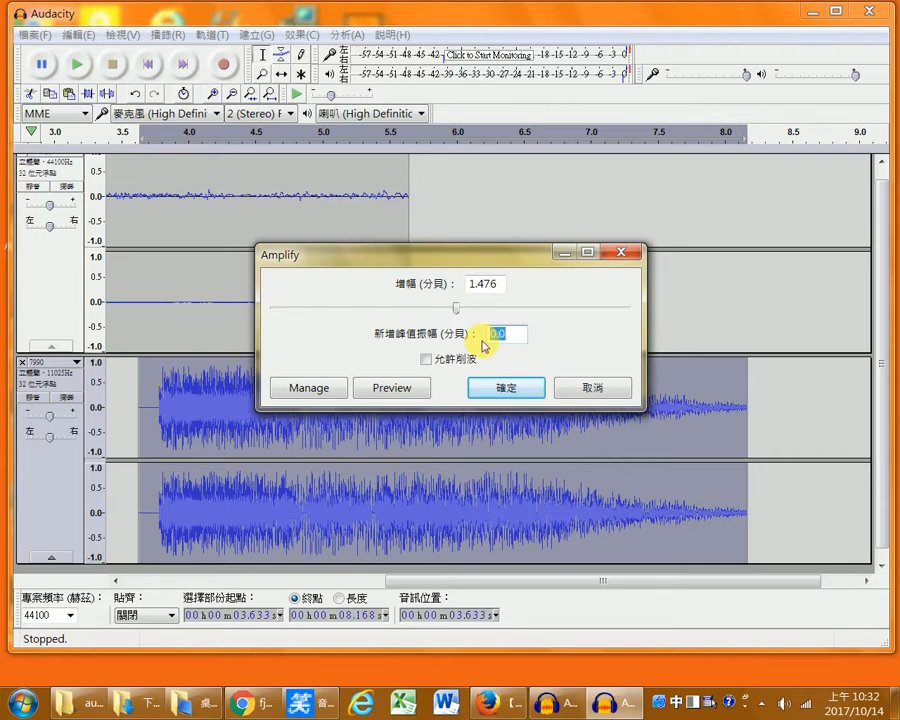
pyautogui.write('524')
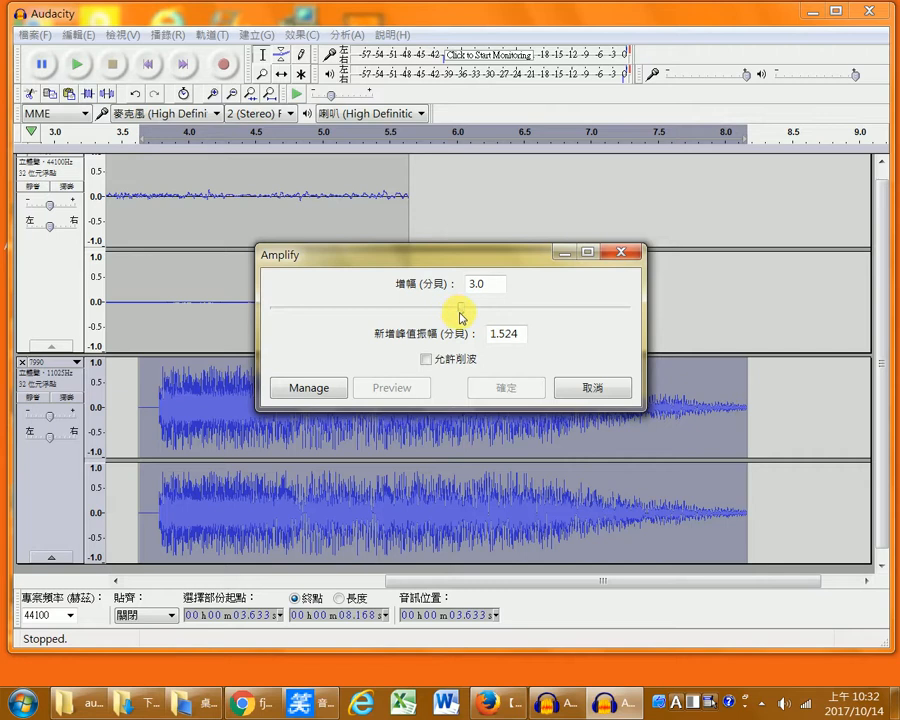
pyautogui.moveTo(453, 311)
pyautogui.mouseDown()
pyautogui.moveTo(466, 313)
pyautogui.moveTo(448, 314)
pyautogui.mouseUp()
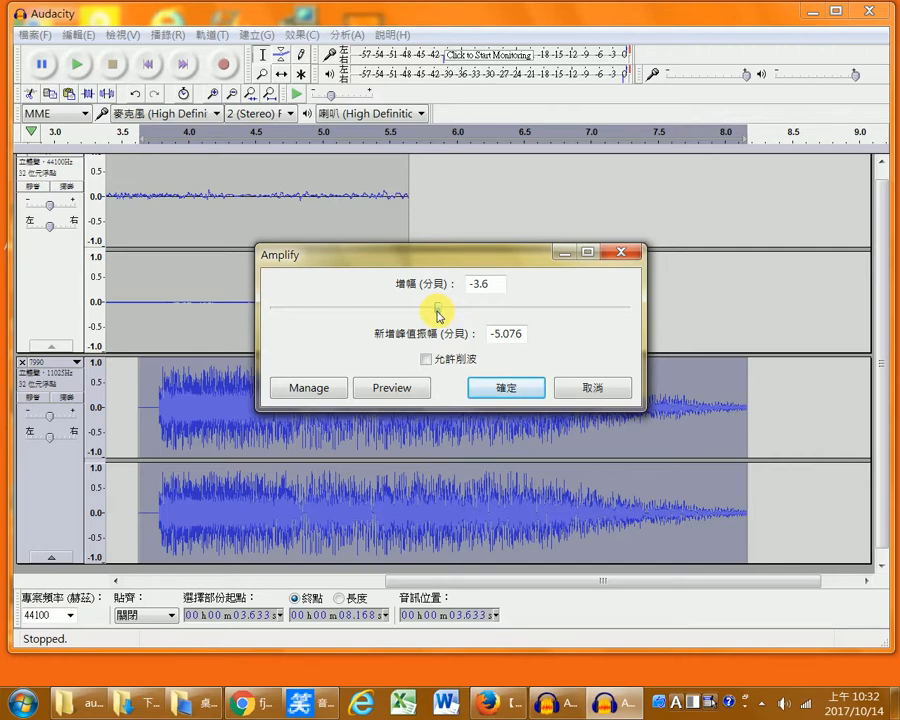
pyautogui.click(508, 388)
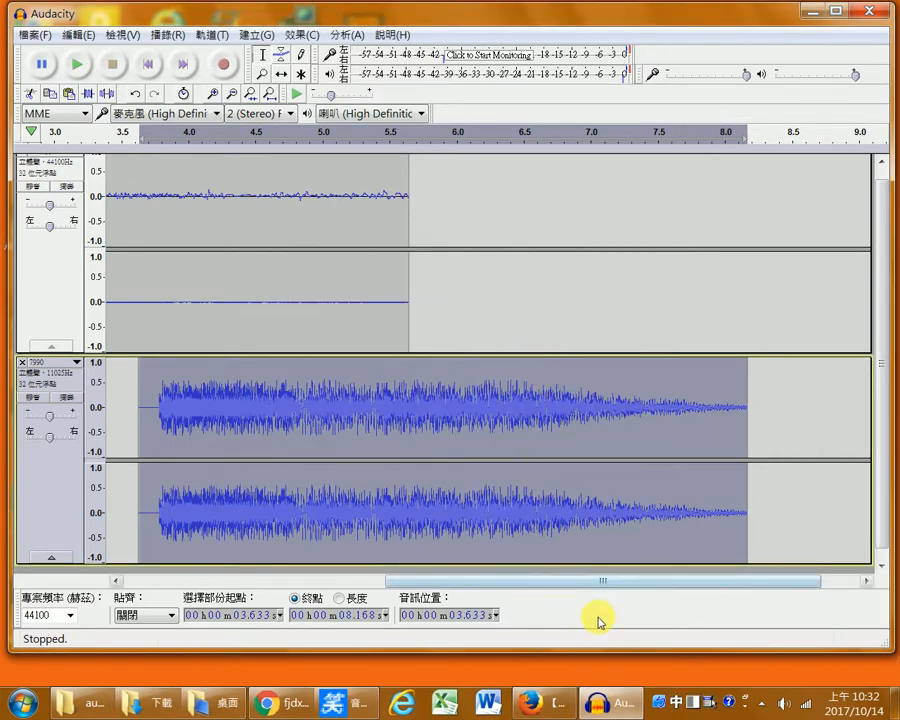
pyautogui.moveTo(578, 587); pyautogui.dragTo(418, 582)
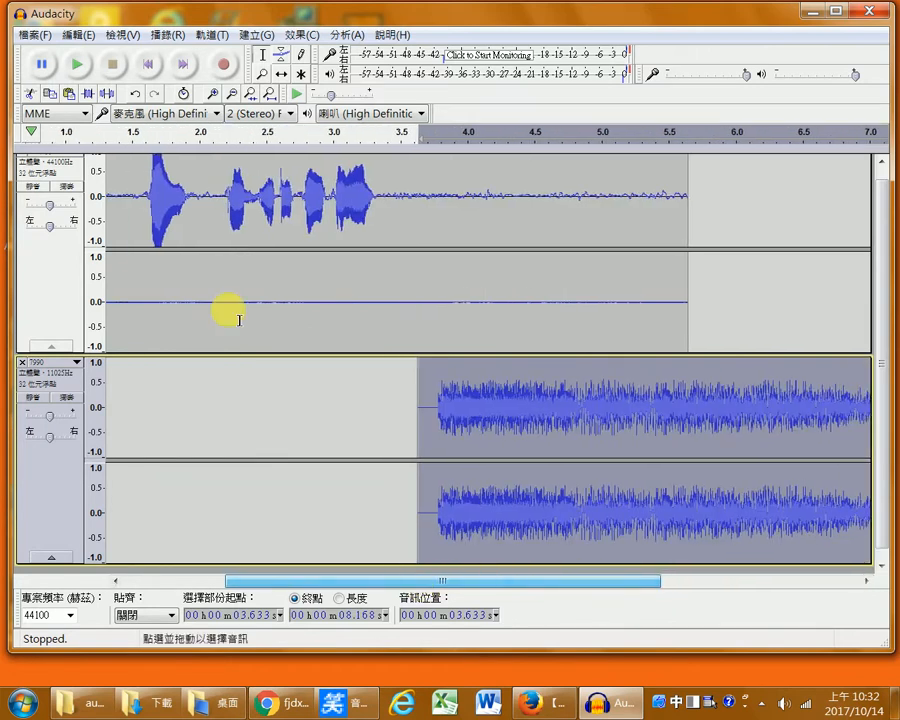
# Step: Play the mix from about 1.47 seconds to check the reduced 7990 volume against the voice, and stop playback
pyautogui.click(127, 197)
pyautogui.click(79, 63)
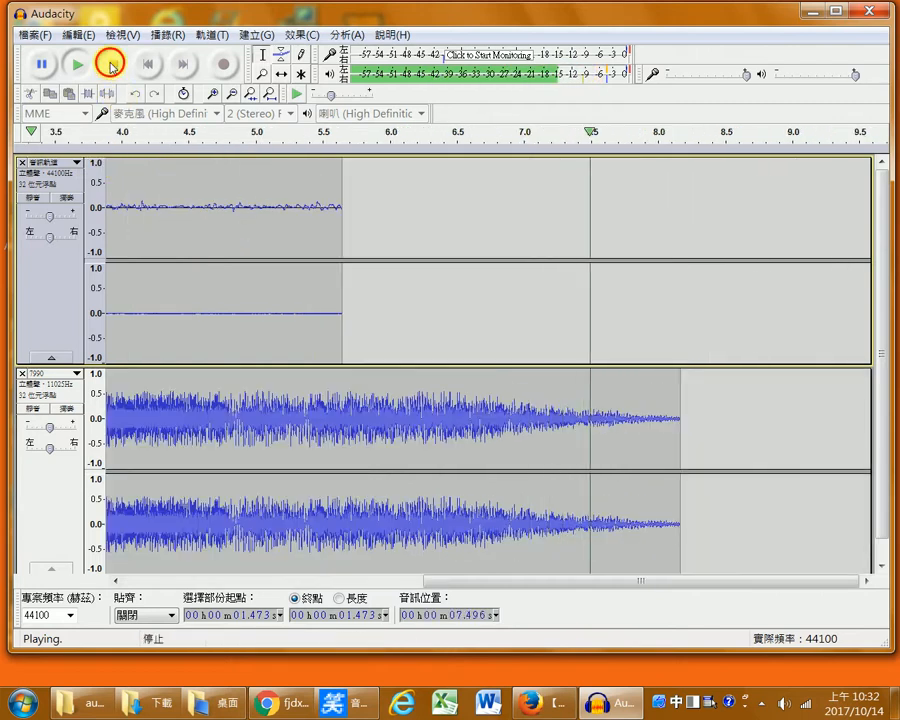
pyautogui.click(112, 63)
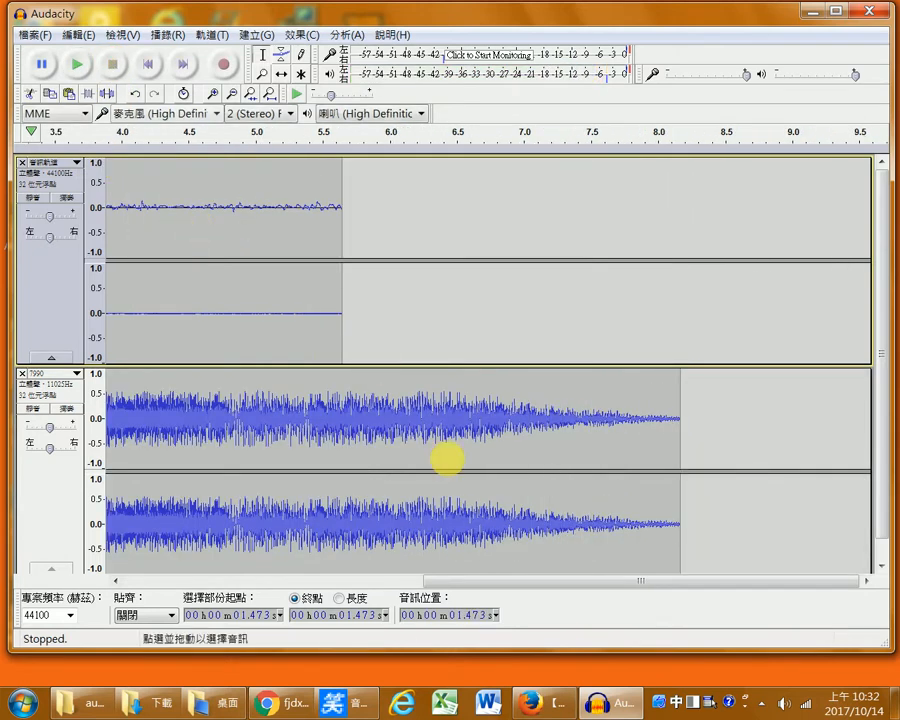
# Step: Shrink the Audacity window to uncover the desktop files and import the 小幸運 MP3 as a new track
pyautogui.moveTo(464, 582); pyautogui.dragTo(260, 582)
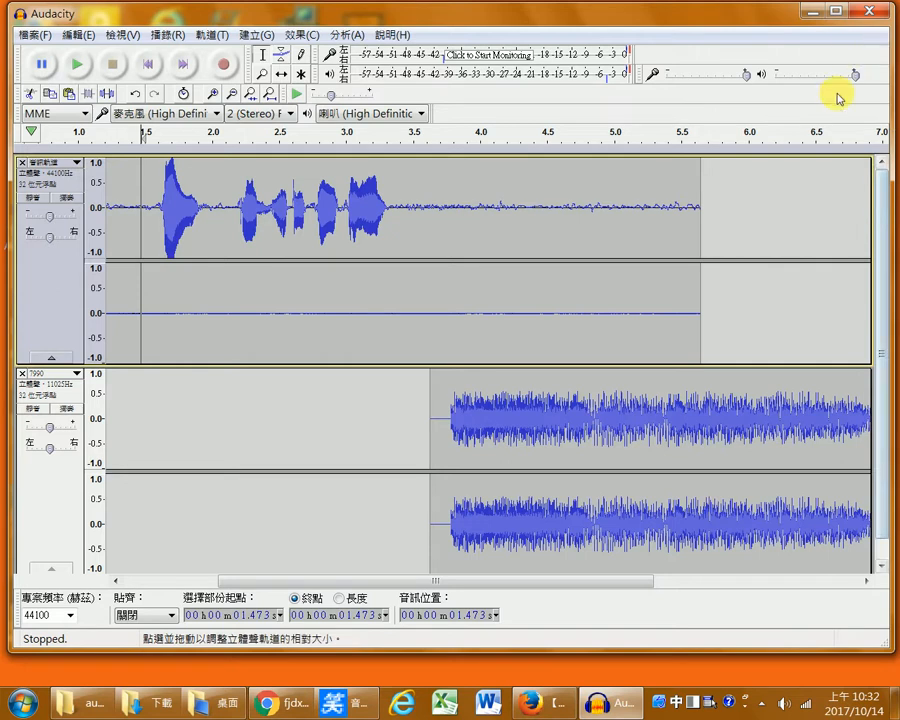
pyautogui.moveTo(592, 658); pyautogui.dragTo(594, 530)
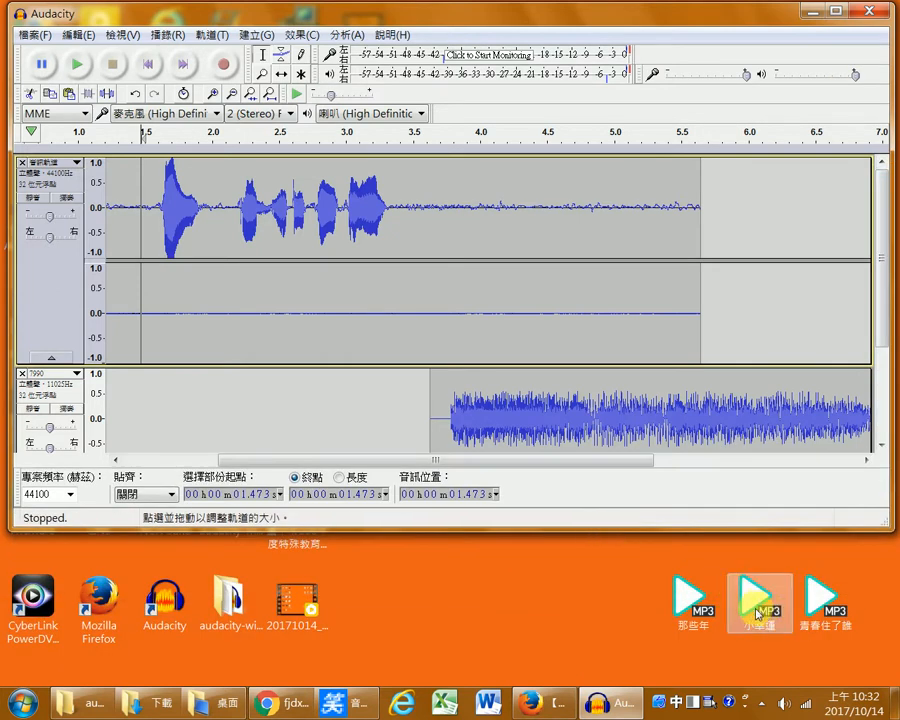
pyautogui.moveTo(763, 612); pyautogui.dragTo(412, 428)
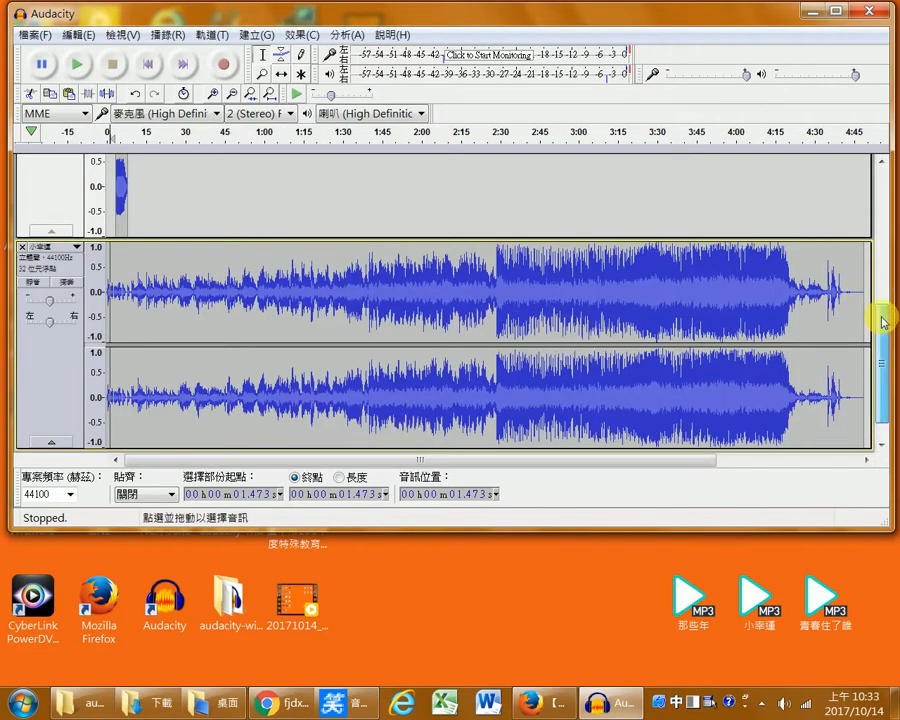
# Step: Play the voice, 7990 and 小幸運 tracks together from about 0.09 seconds to hear the mix, and stop playback
pyautogui.moveTo(878, 316); pyautogui.dragTo(897, 161)
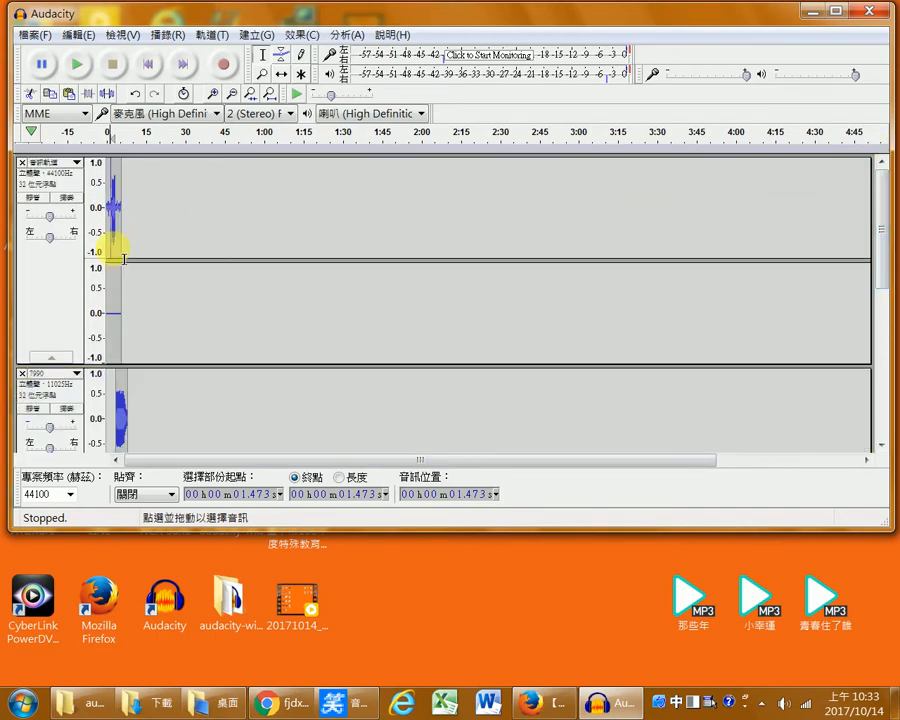
pyautogui.click(211, 95)
pyautogui.click(211, 95)
pyautogui.click(211, 95)
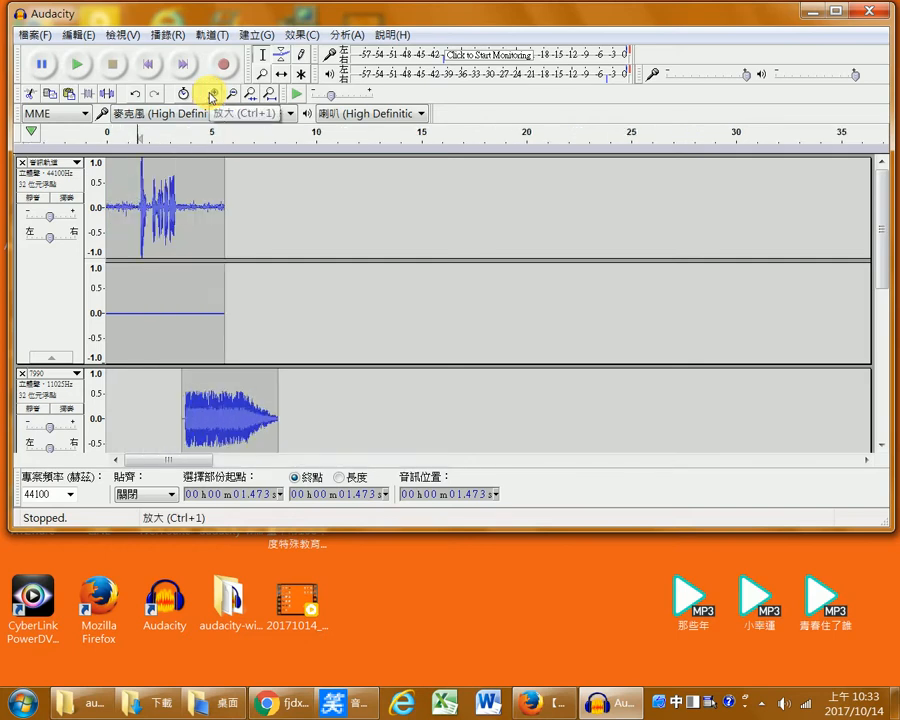
pyautogui.click(211, 95)
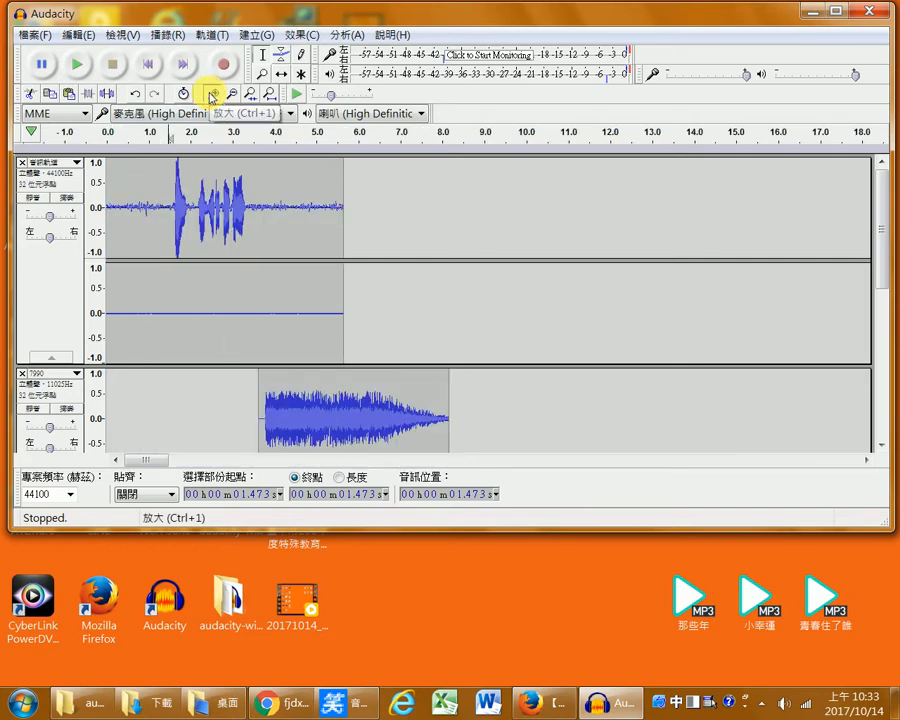
pyautogui.click(211, 95)
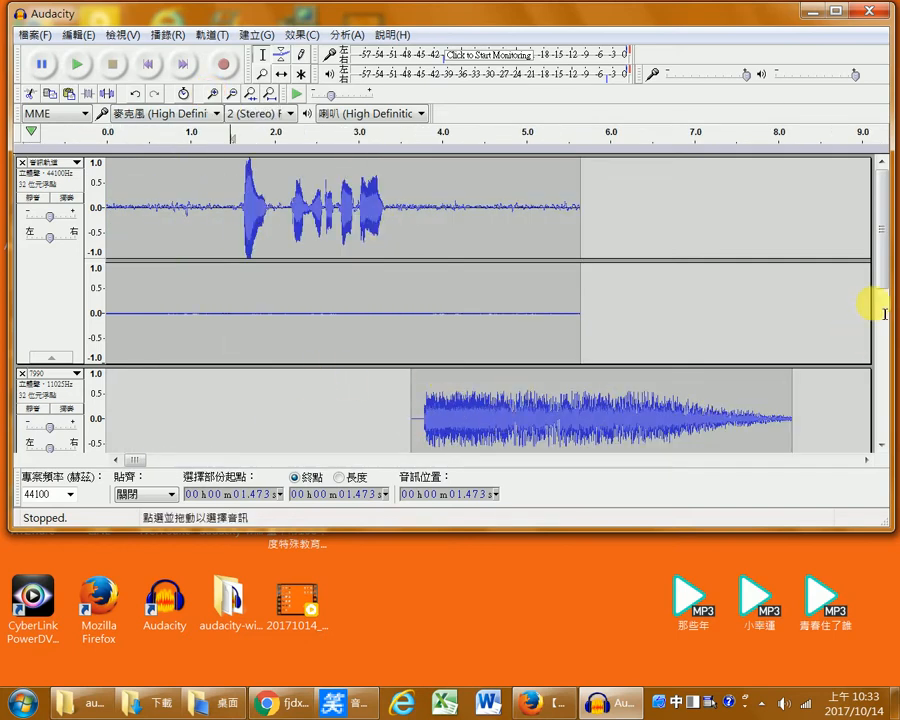
pyautogui.moveTo(882, 291); pyautogui.dragTo(894, 237)
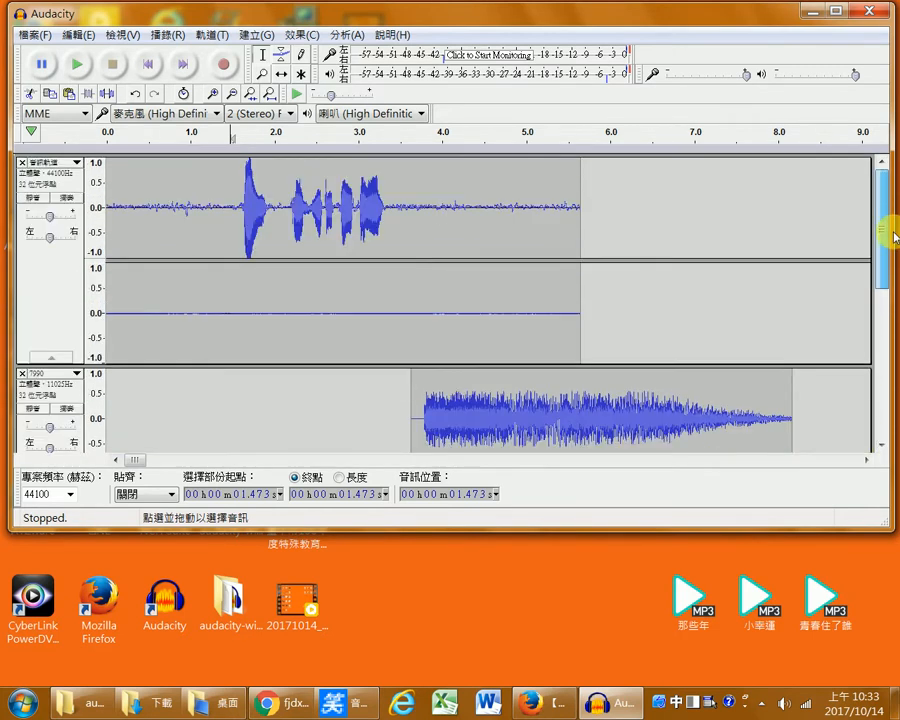
pyautogui.click(115, 175)
pyautogui.click(77, 66)
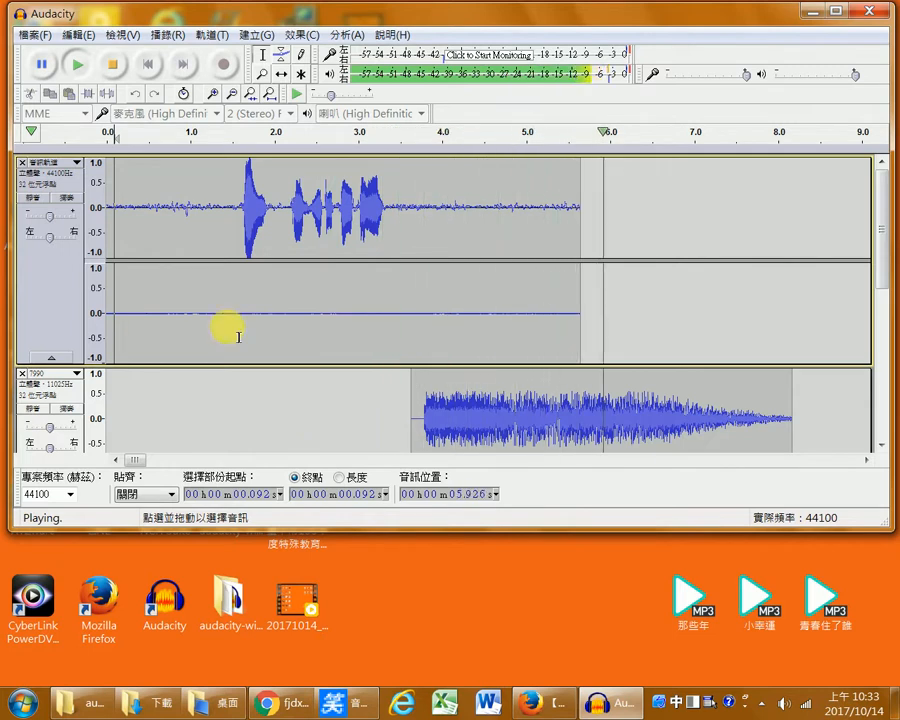
pyautogui.click(113, 64)
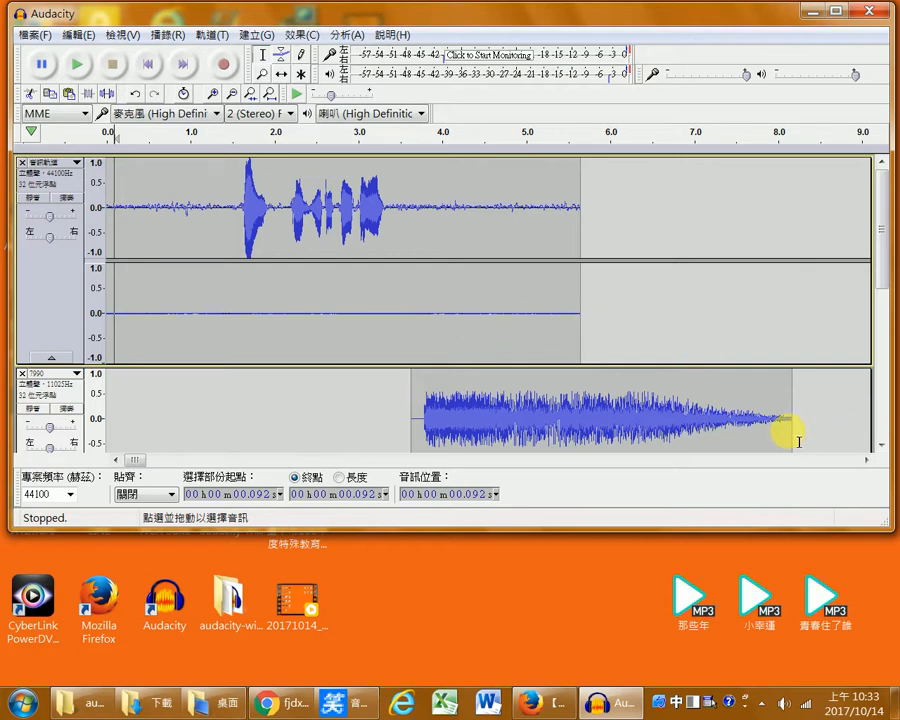
pyautogui.moveTo(883, 268)
pyautogui.mouseDown()
pyautogui.moveTo(890, 392)
pyautogui.moveTo(888, 236)
pyautogui.moveTo(886, 382)
pyautogui.moveTo(895, 413)
pyautogui.moveTo(883, 272)
pyautogui.mouseUp()
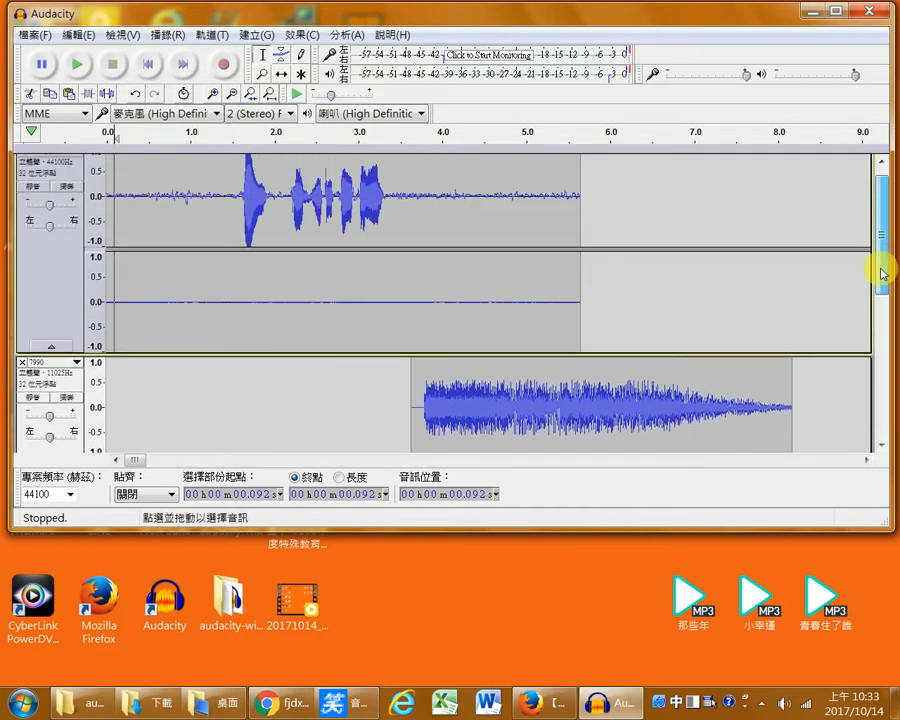